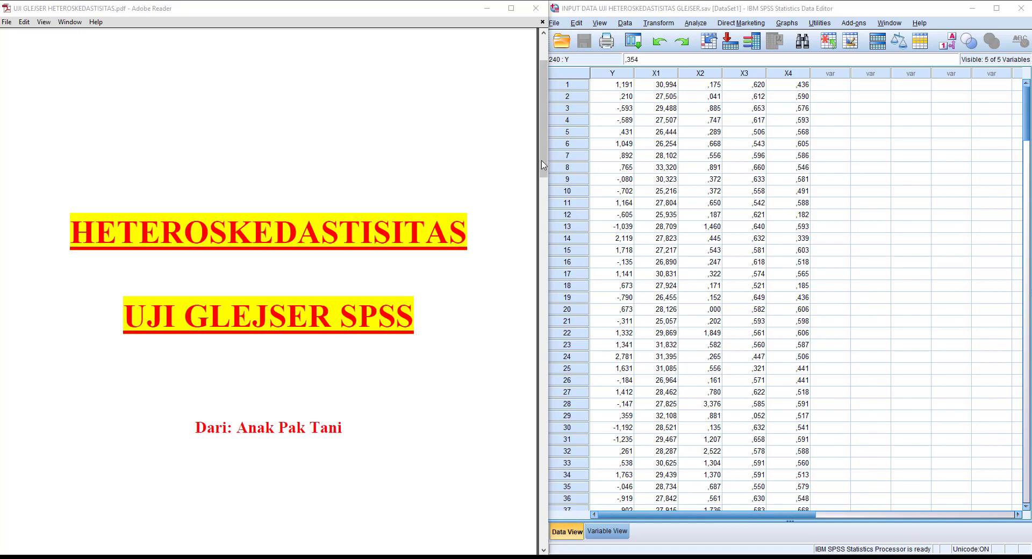
Step: Read the section on the basic concepts of the Glejser test in the PDF guide
left_click_drag(544, 171, 556, 316)
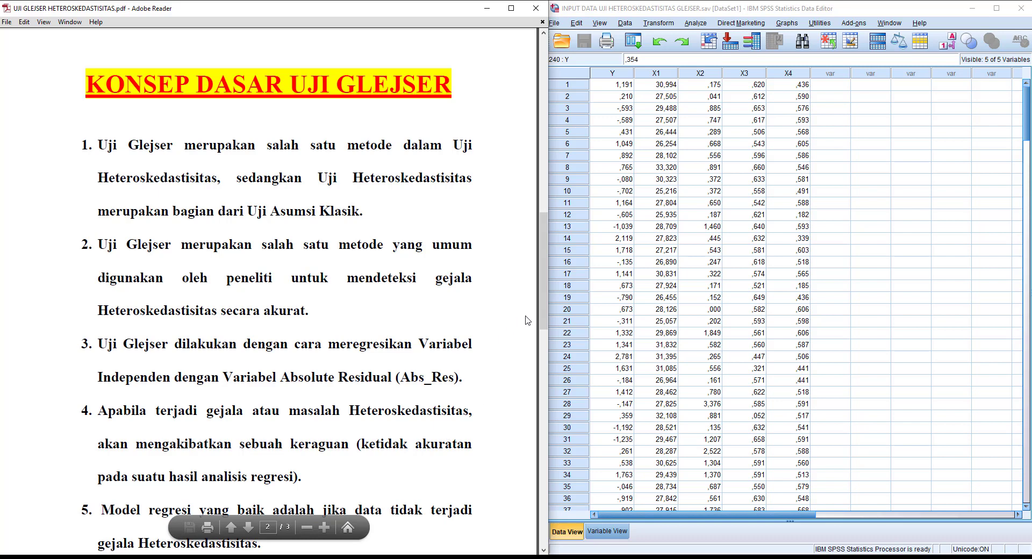
left_click_drag(543, 314, 543, 325)
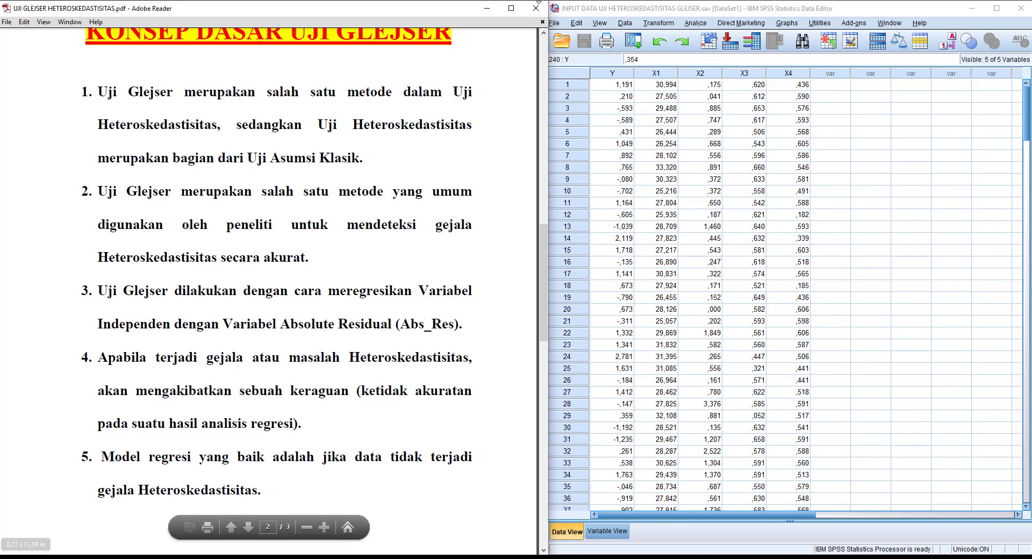
Step: Set up a linear regression with Y as the dependent variable and X1, X2, X3 and X4 as independents
left_click(994, 12)
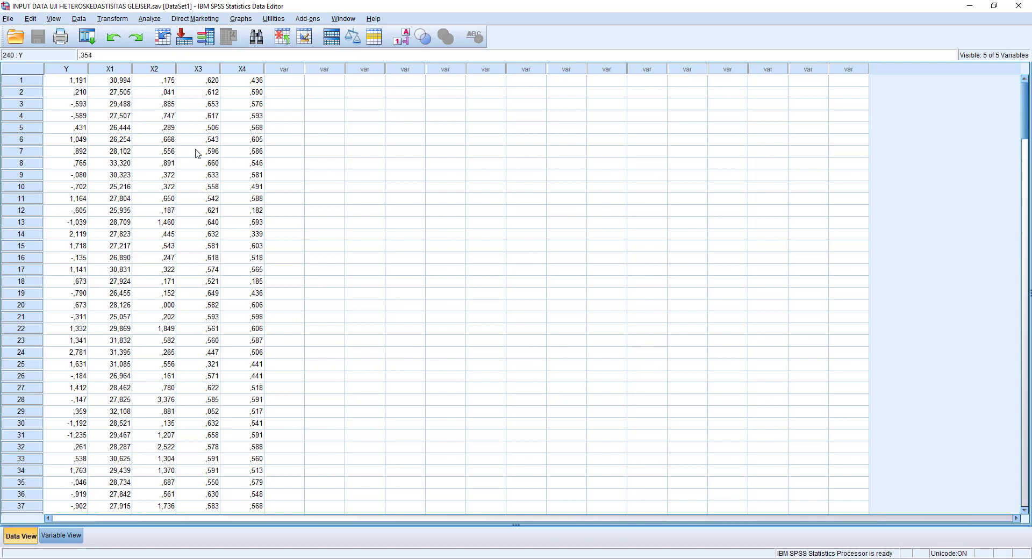
left_click(149, 20)
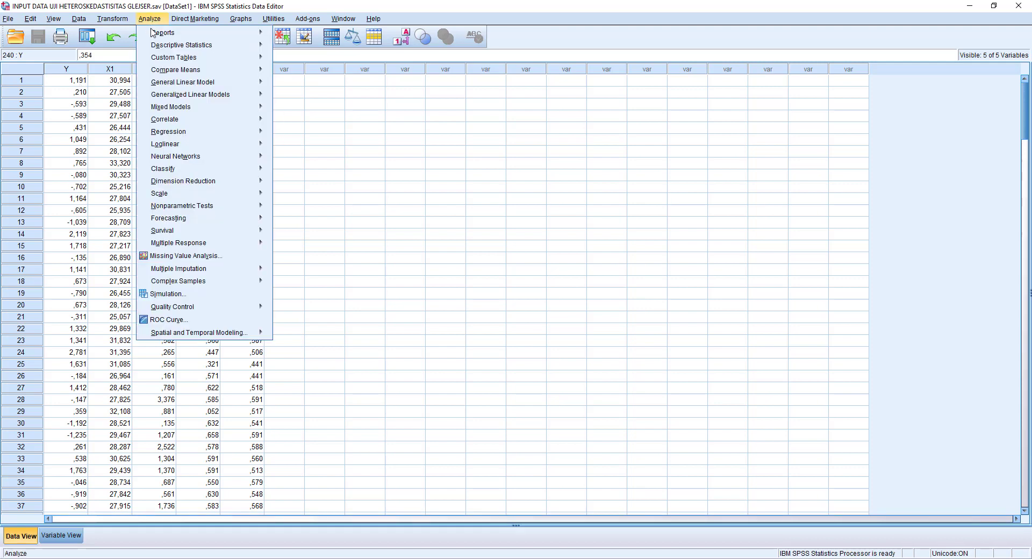
mouse_move(187, 134)
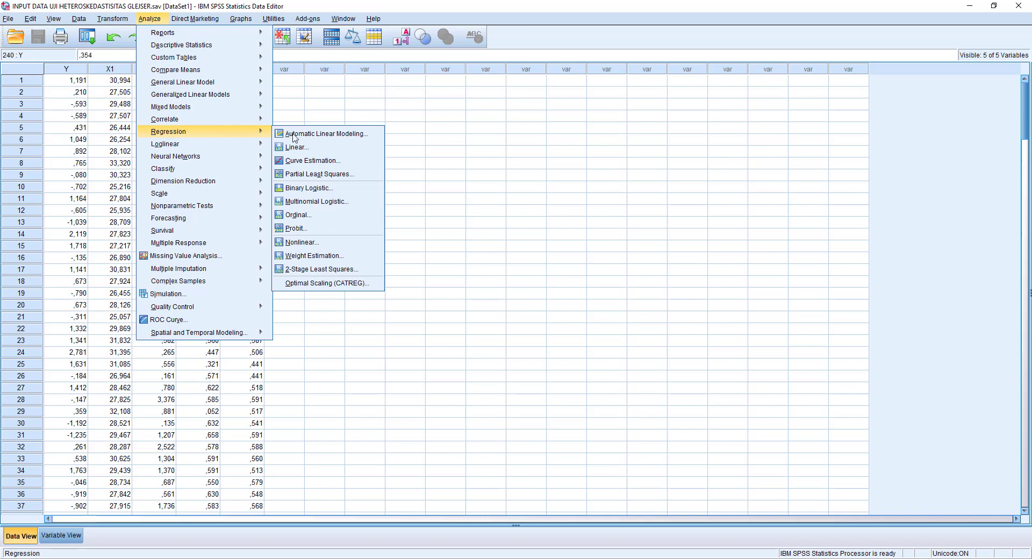
left_click(298, 148)
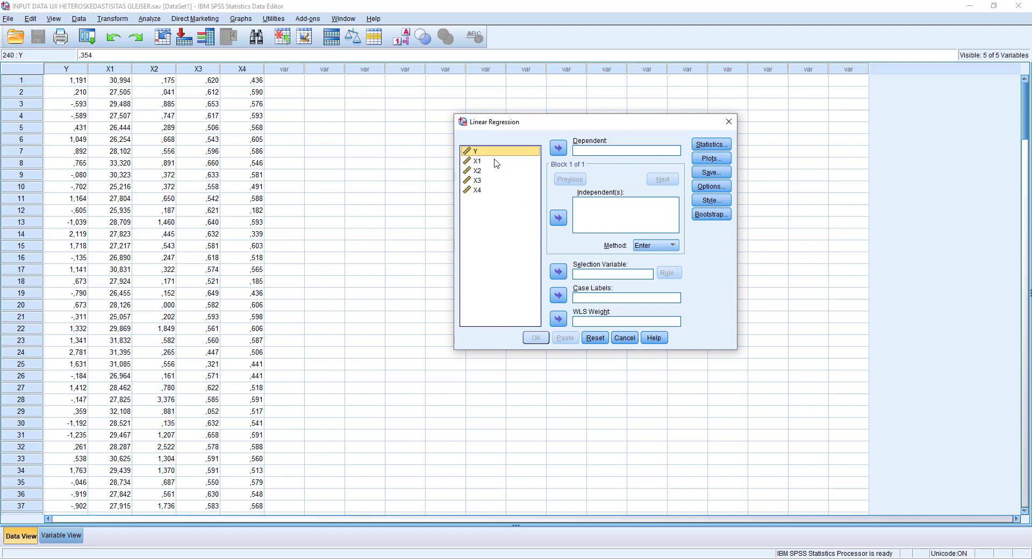
left_click(561, 152)
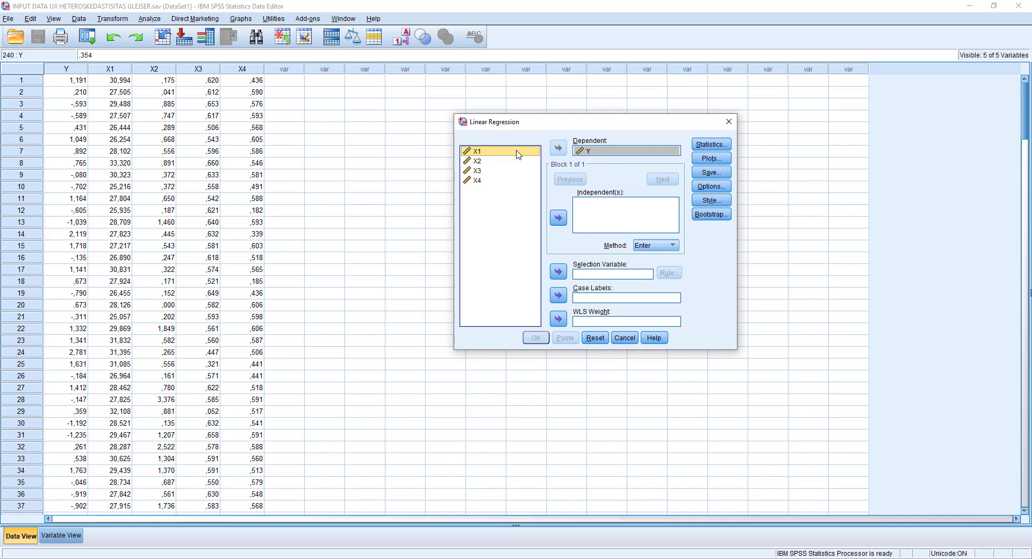
key("ctrl+a")
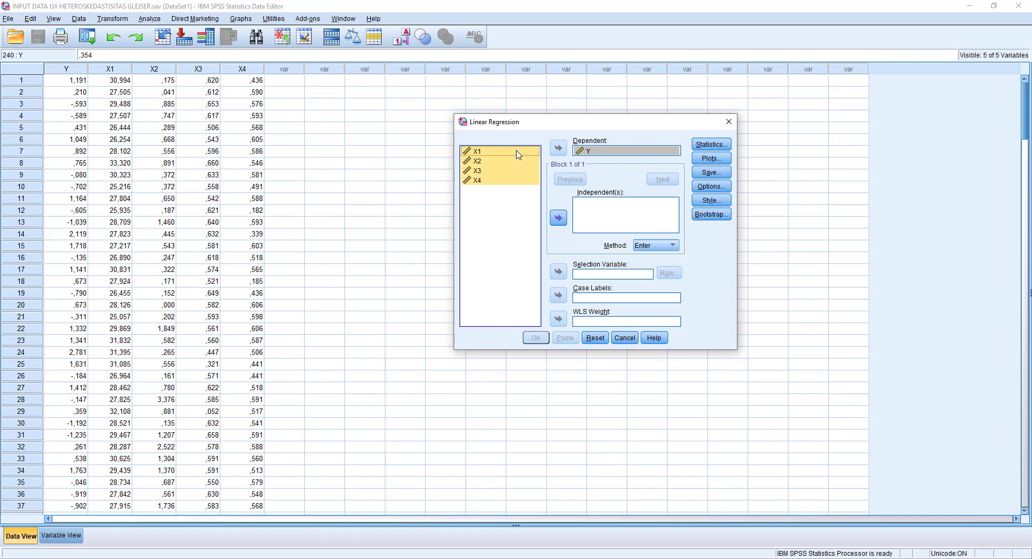
left_click(558, 219)
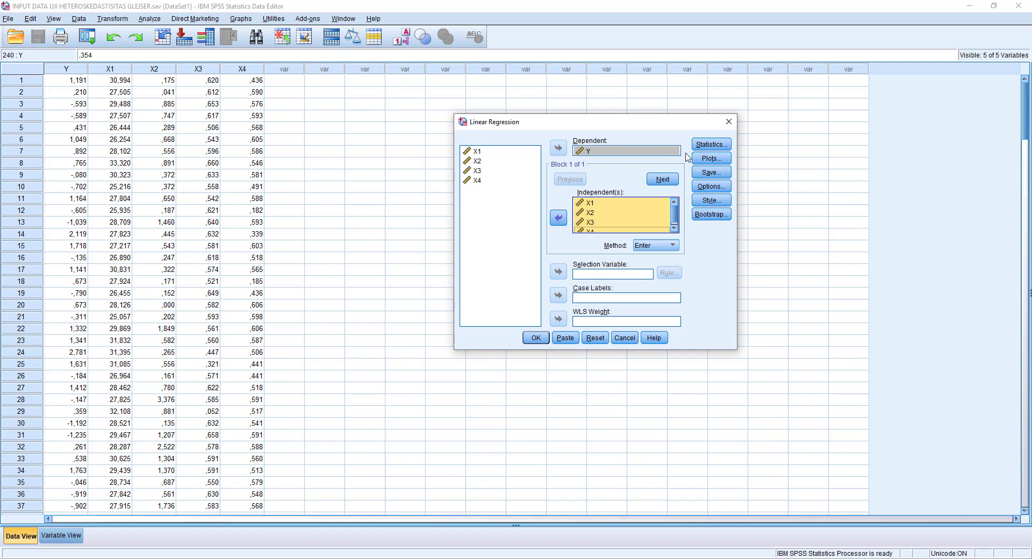
Step: Include unstandardized residuals among the saved variables and run the regression
left_click(711, 173)
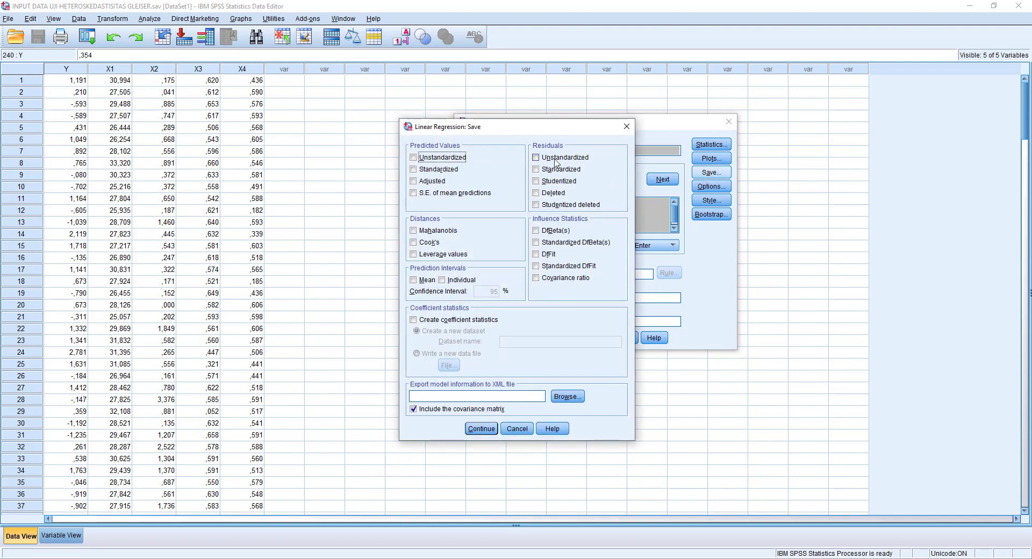
left_click(556, 162)
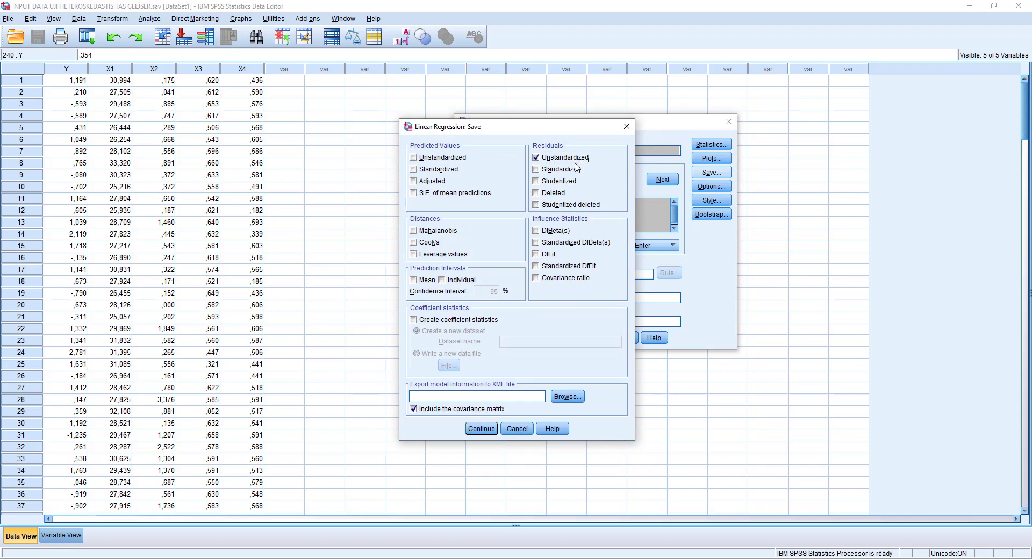
left_click(481, 429)
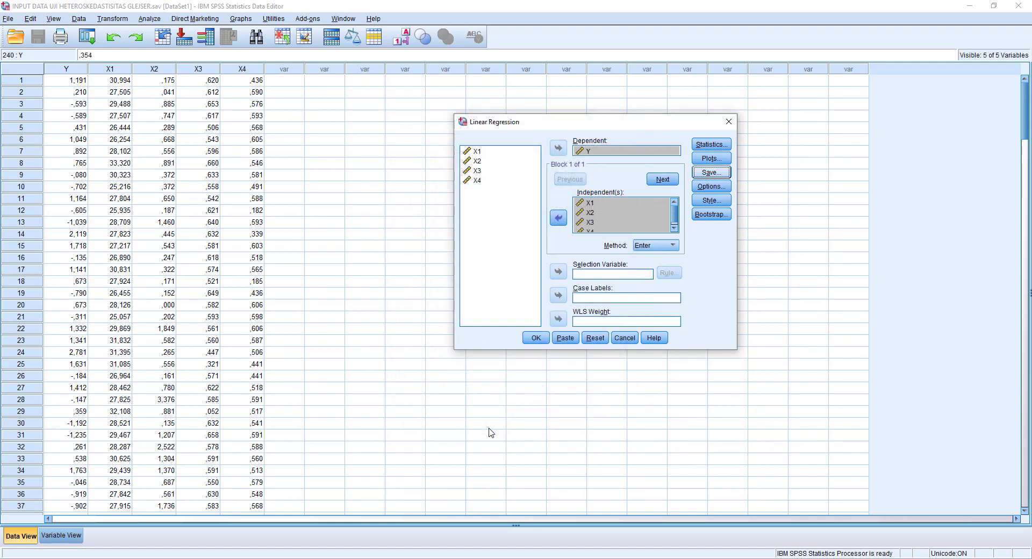
left_click(538, 342)
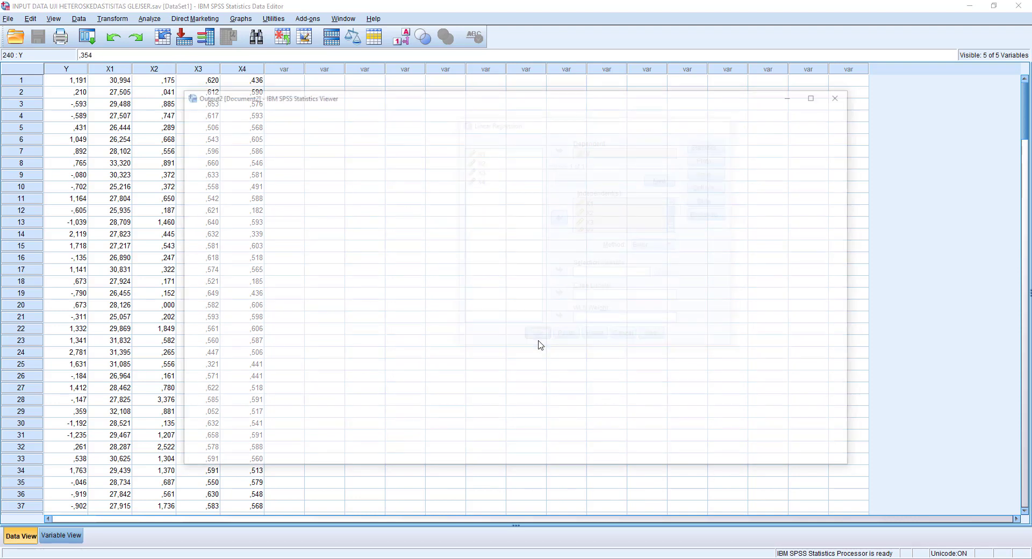
Step: Enlarge the output window to view the regression tables, and return to the RES_1 column in the data
left_click_drag(551, 101, 722, 16)
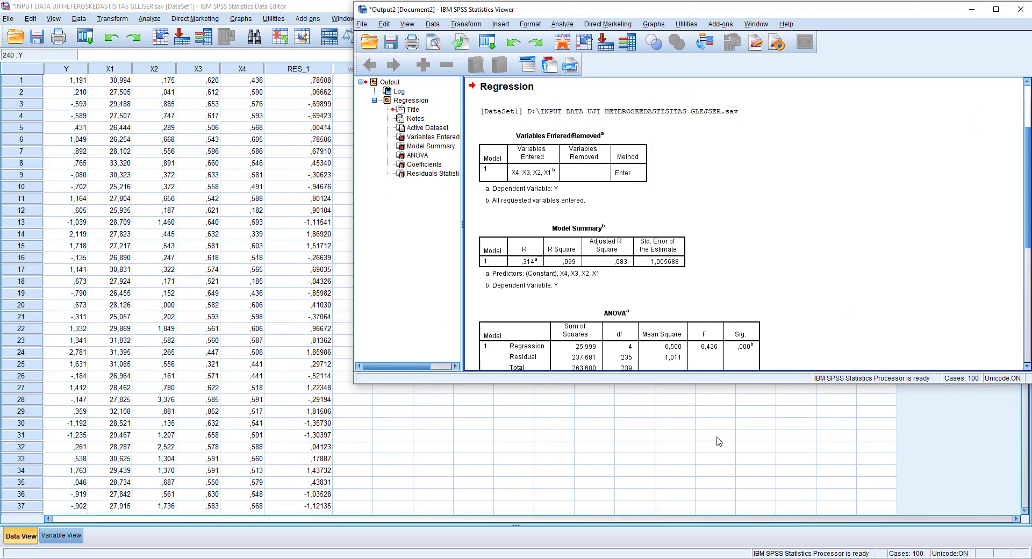
left_click_drag(721, 382, 738, 554)
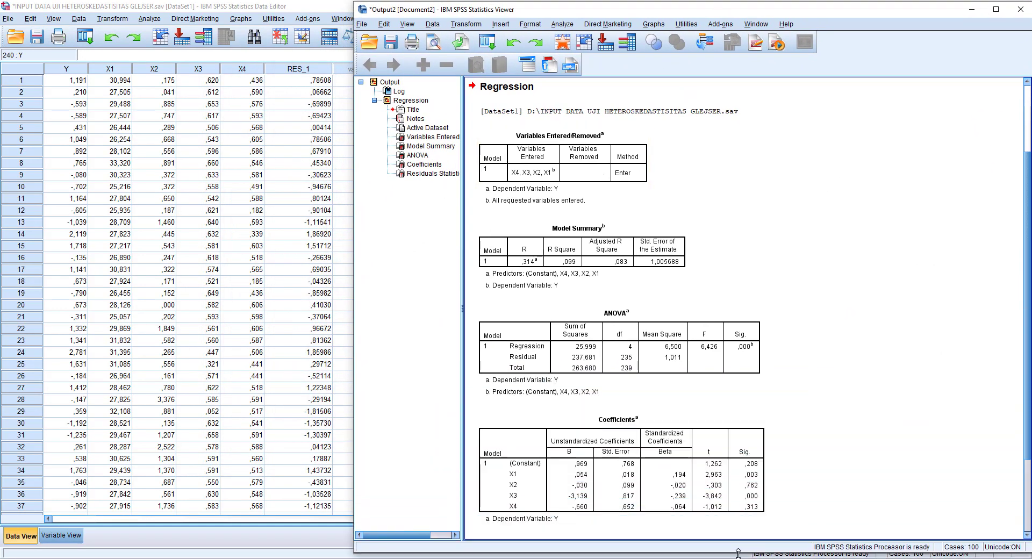
left_click(971, 9)
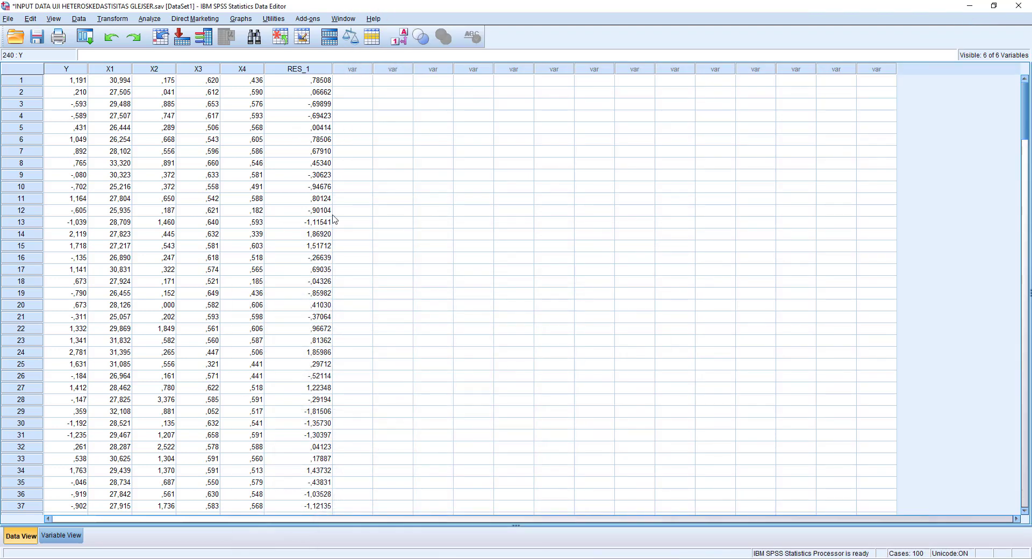
left_click(290, 71)
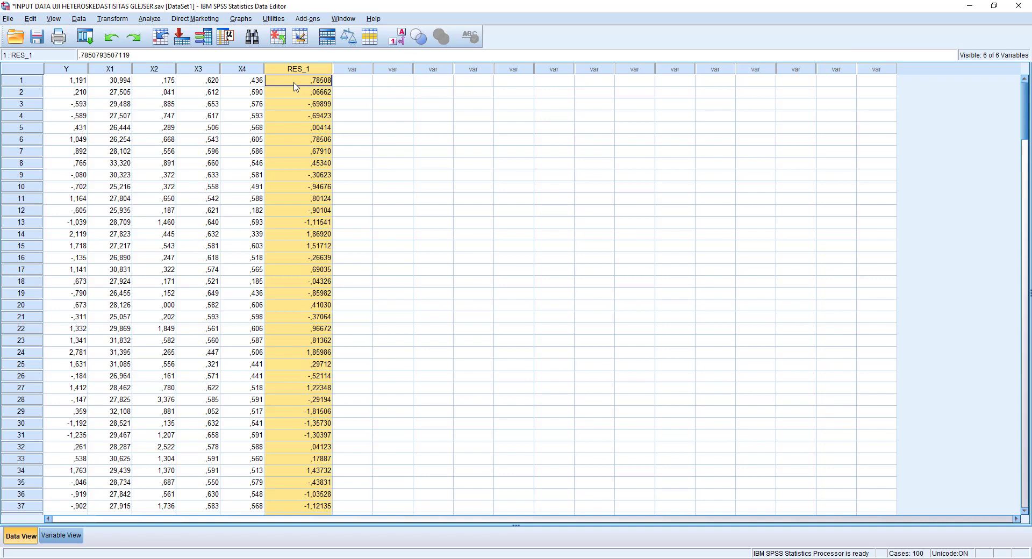
Step: Begin computing a new variable with ABS_RES as the target variable name
left_click(112, 21)
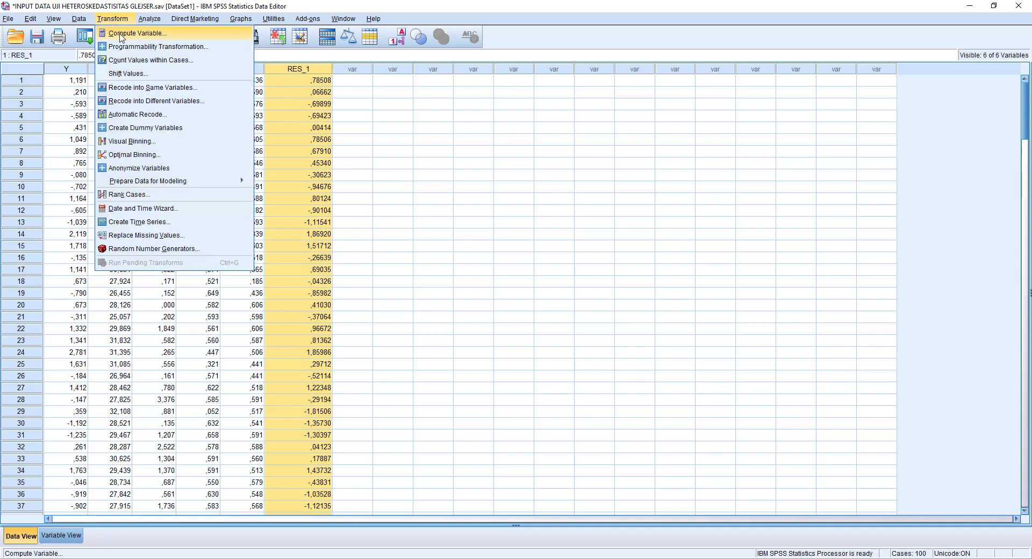
left_click(120, 34)
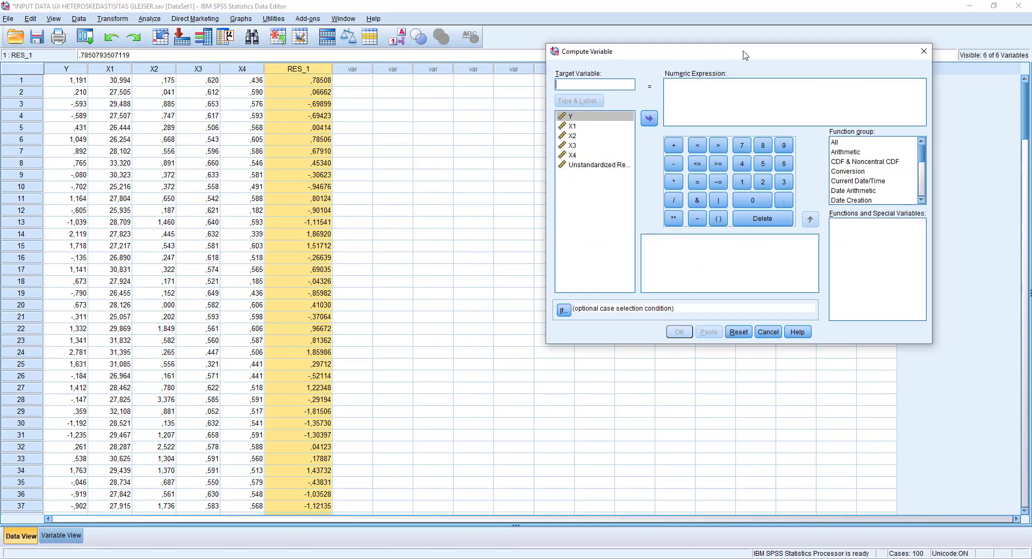
left_click_drag(745, 56, 652, 124)
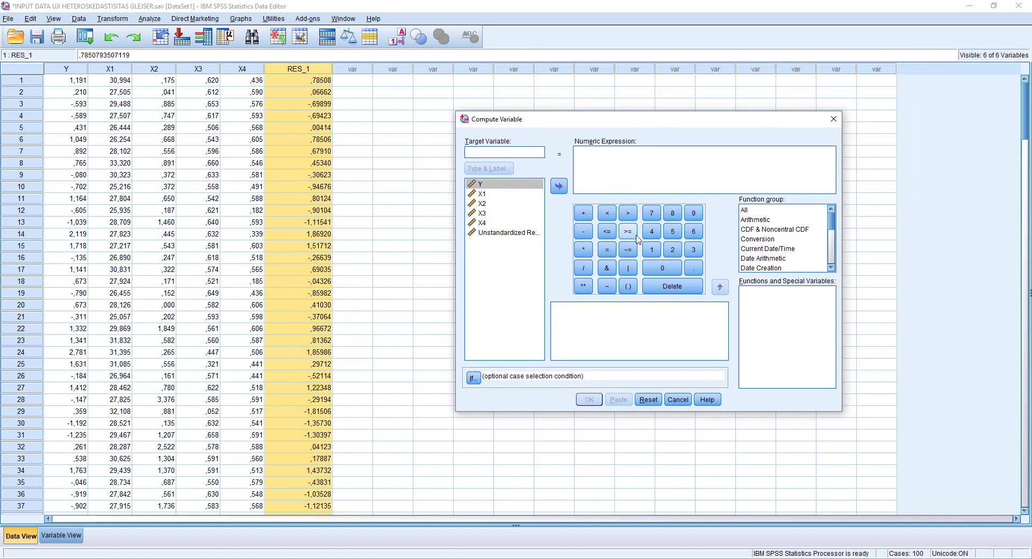
left_click(496, 153)
type("ABS_RES")
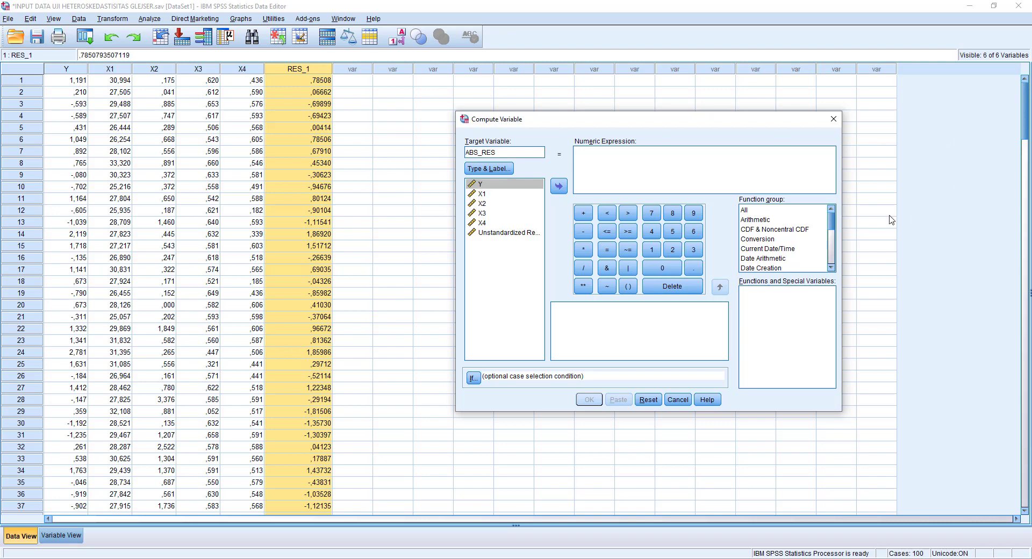
Step: Compute ABS_RES with the expression ABS(RES_1), using the arithmetic Abs function, and return to the new column in the data
left_click(771, 223)
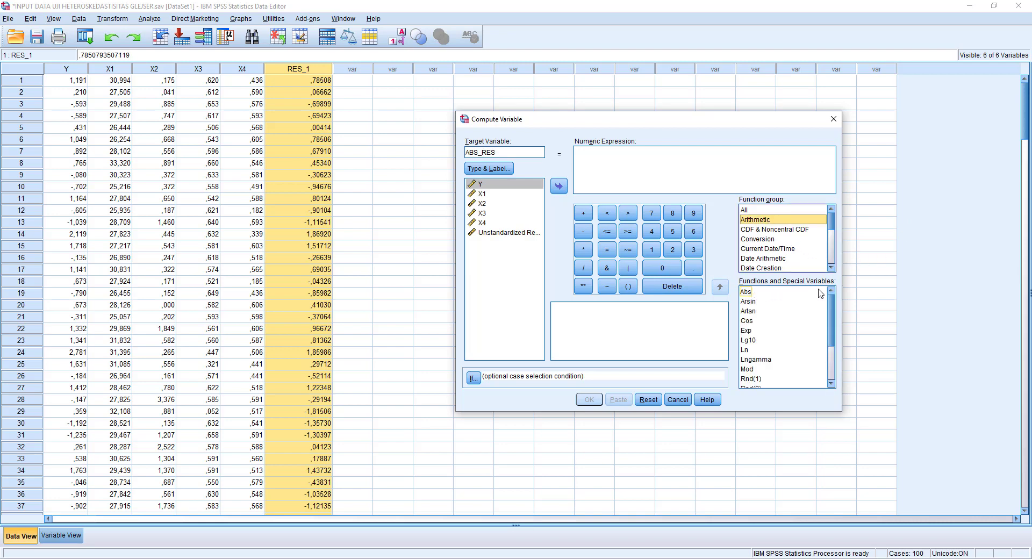
left_click(751, 294)
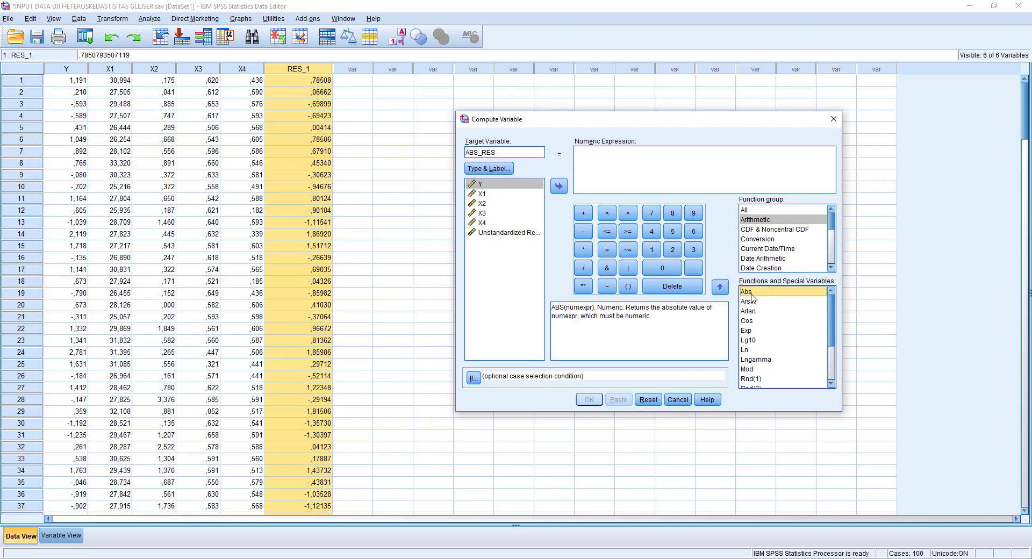
double_click(750, 294)
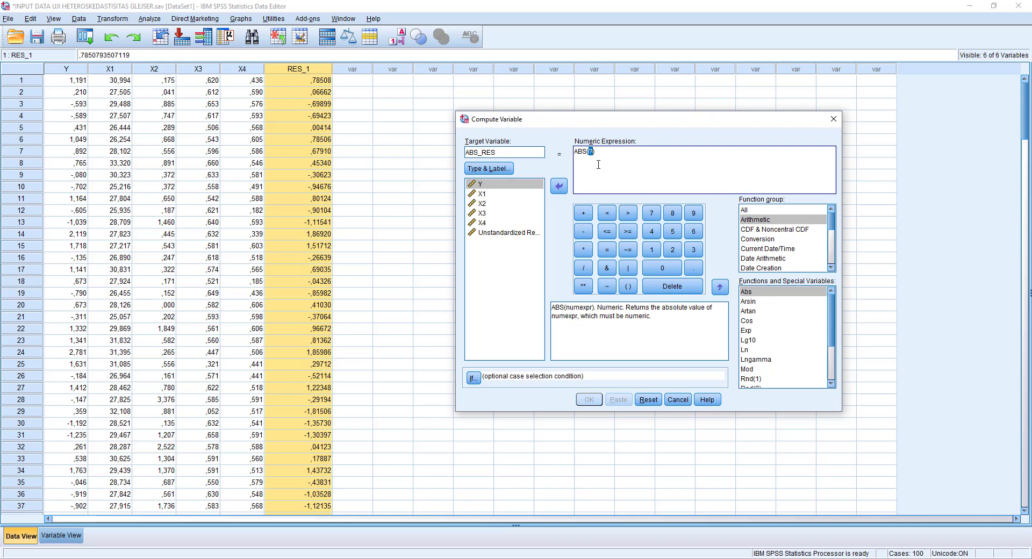
left_click(511, 233)
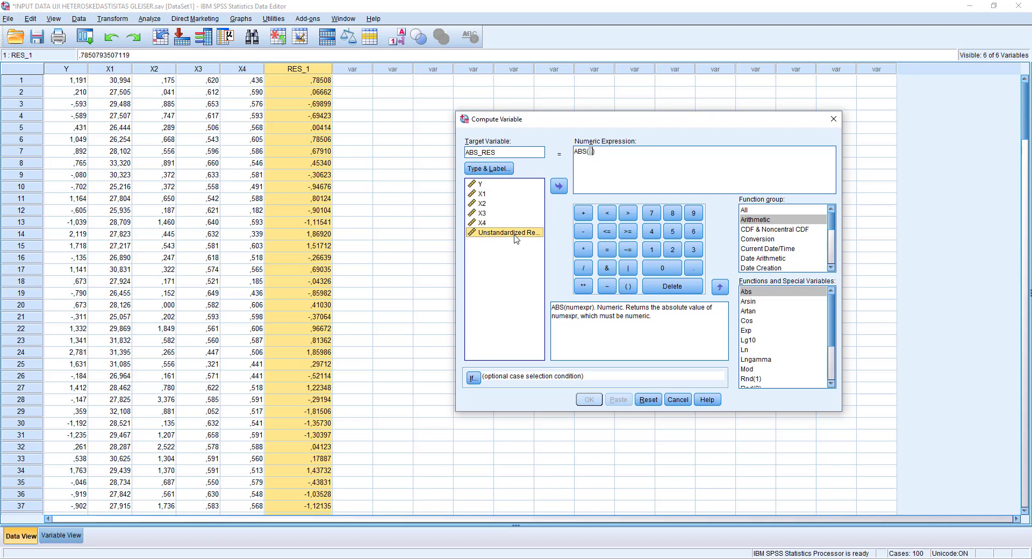
left_click(559, 188)
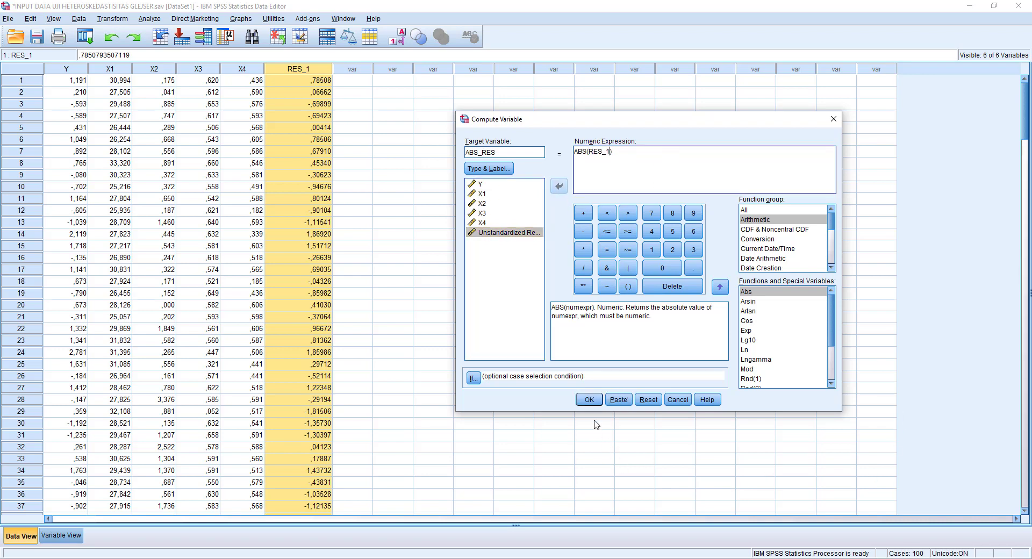
left_click(590, 399)
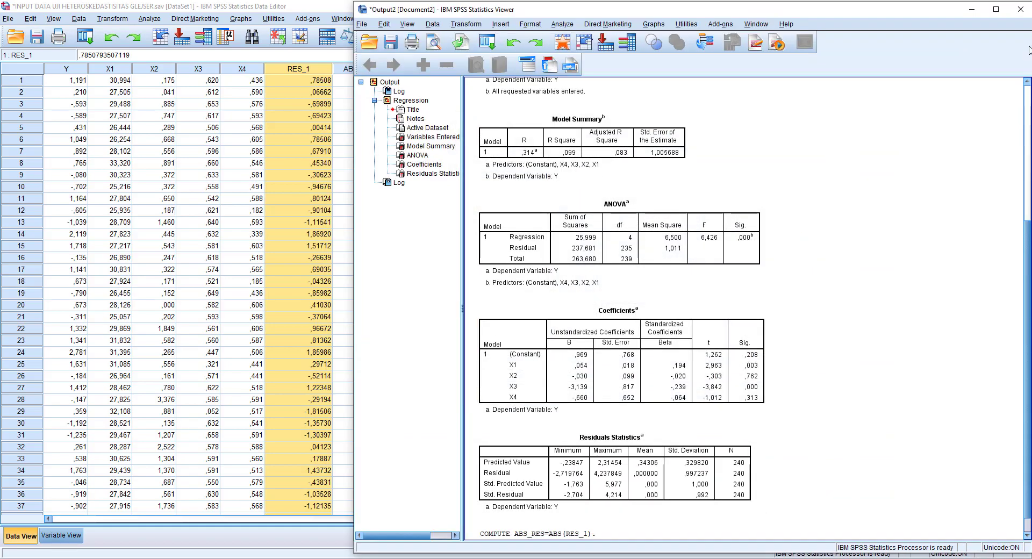
left_click(971, 7)
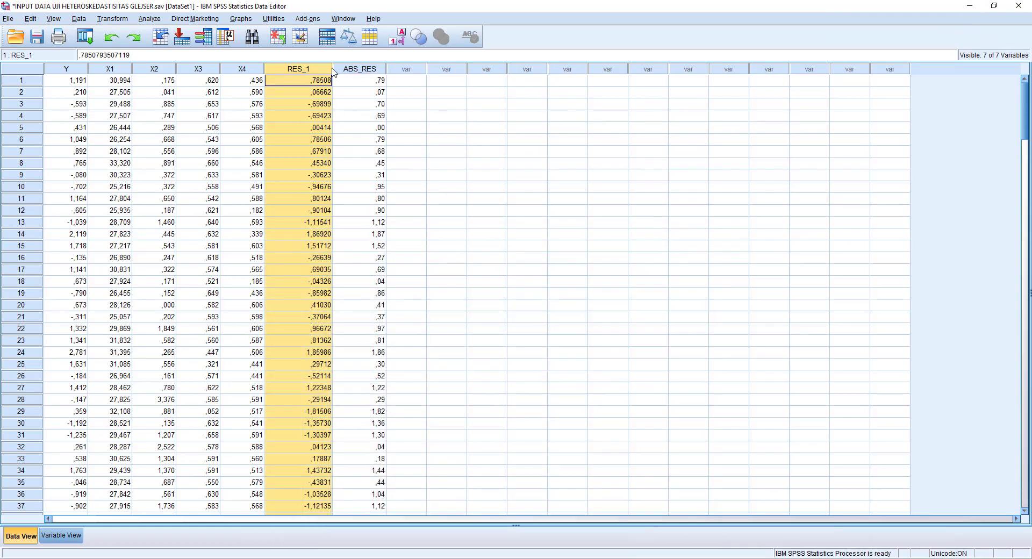
left_click(357, 72)
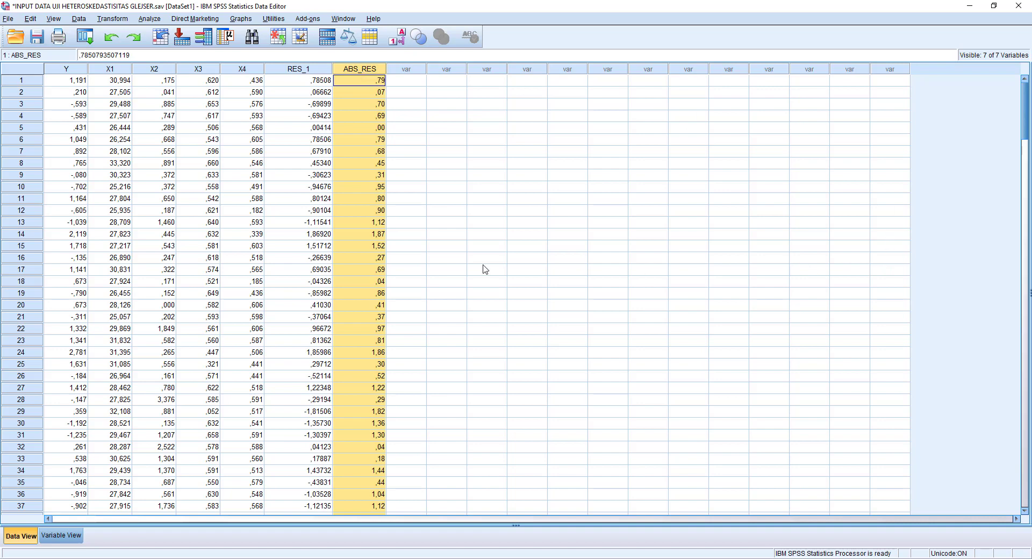
Step: Reset the linear regression settings and assign ABS_RES as the dependent variable
left_click(148, 20)
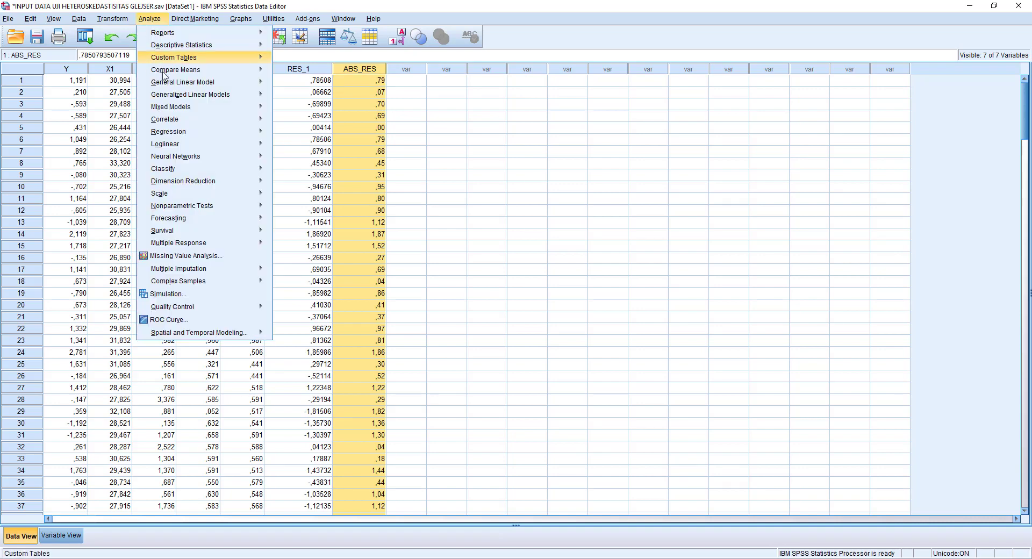
mouse_move(184, 138)
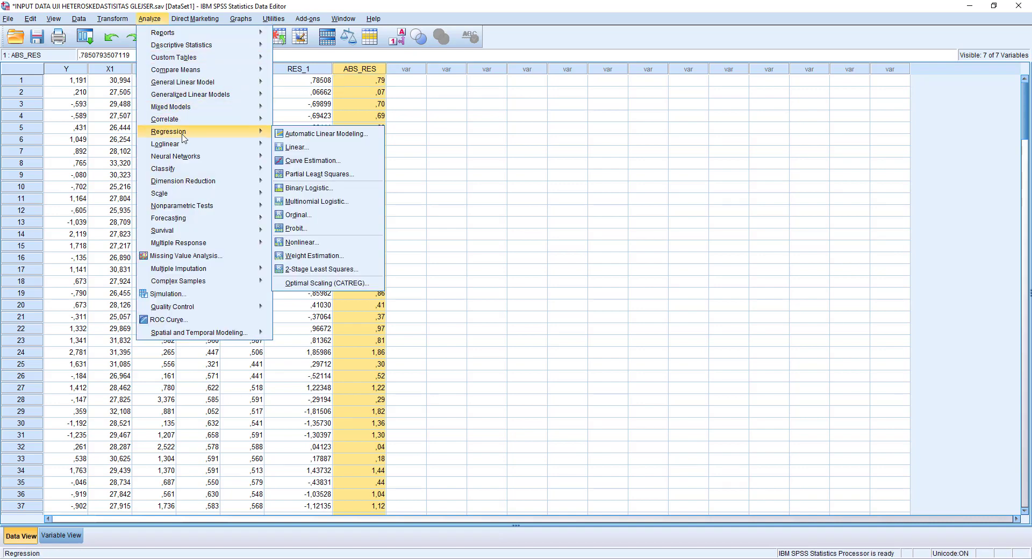
left_click(301, 148)
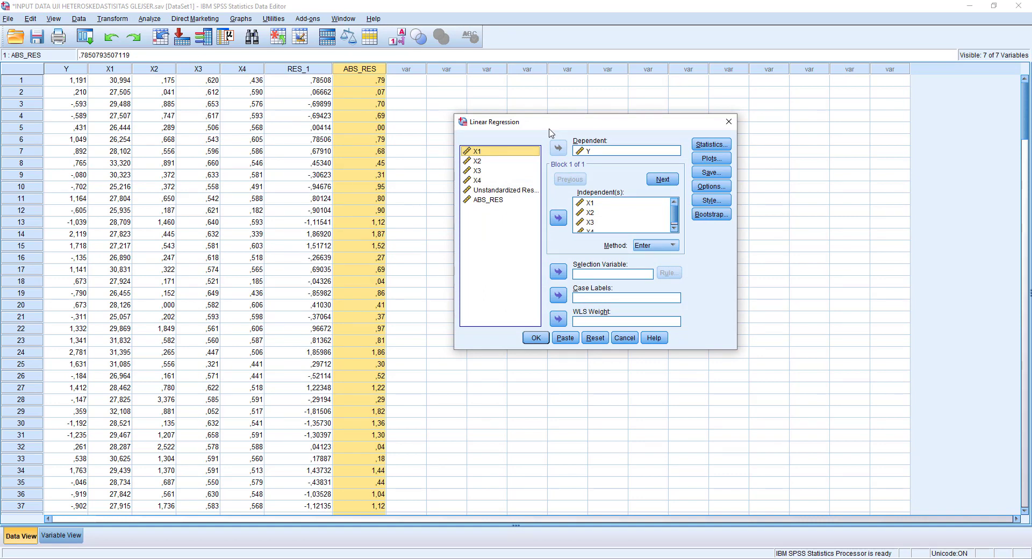
left_click(595, 338)
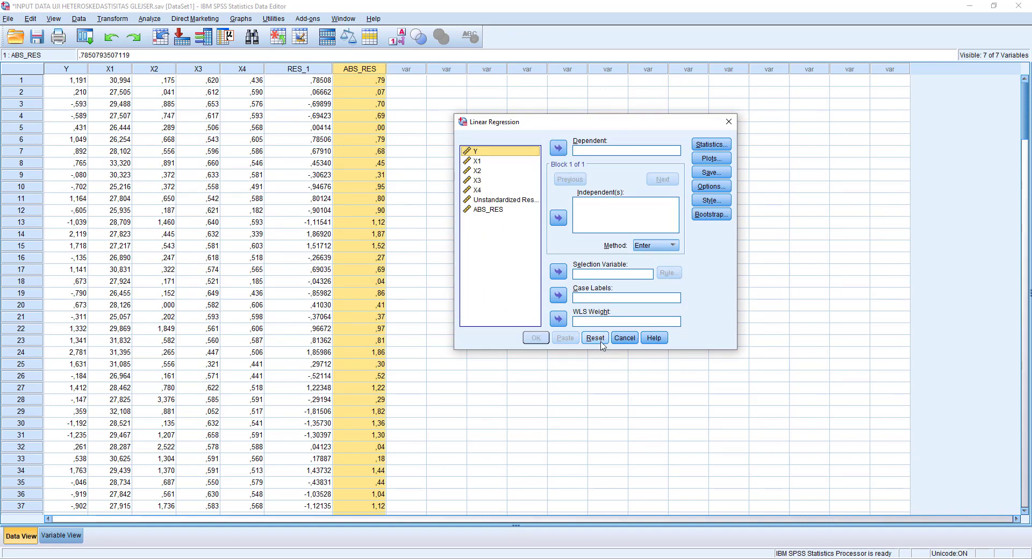
left_click(495, 213)
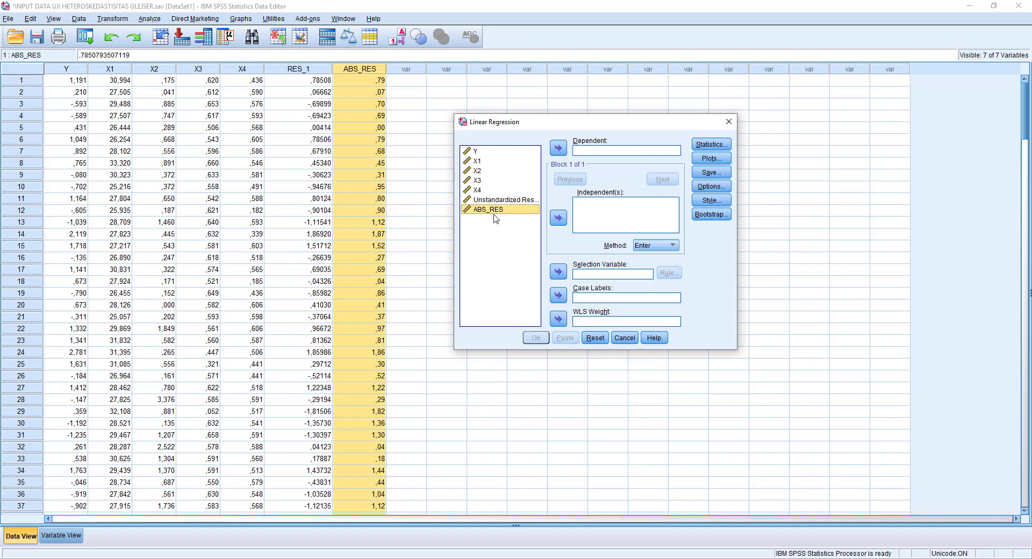
left_click(560, 155)
Step: Add X1, X2, X3 and X4 as independent variables with the Enter method and run the linear regression on ABS_RES
left_click(495, 163)
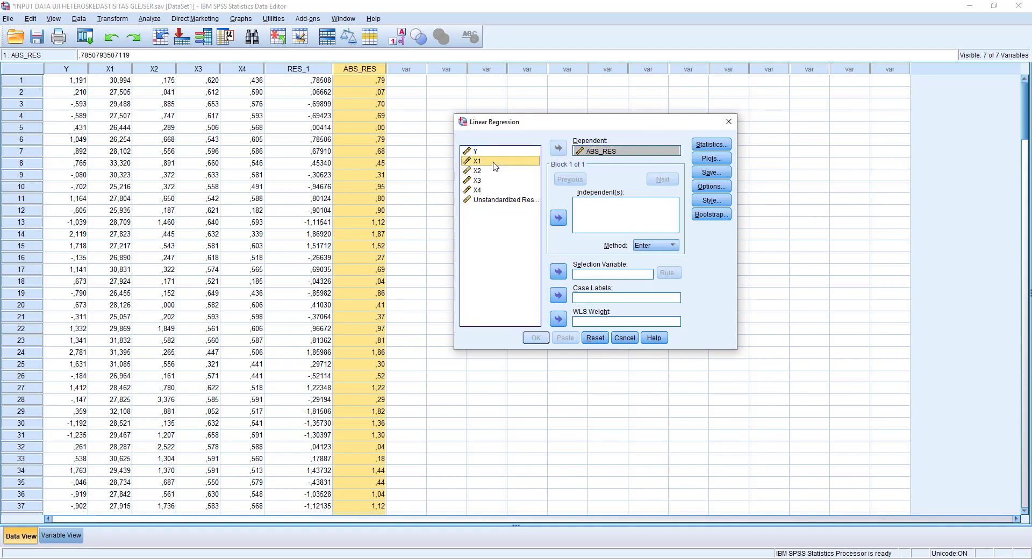
key("shift+Down")
key("shift+Down")
key("shift+Down")
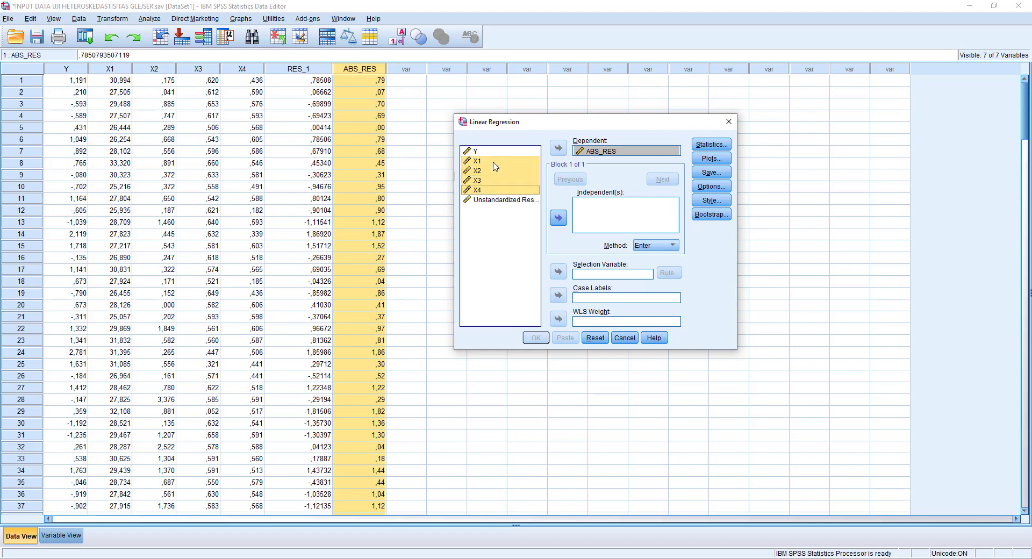
left_click(560, 222)
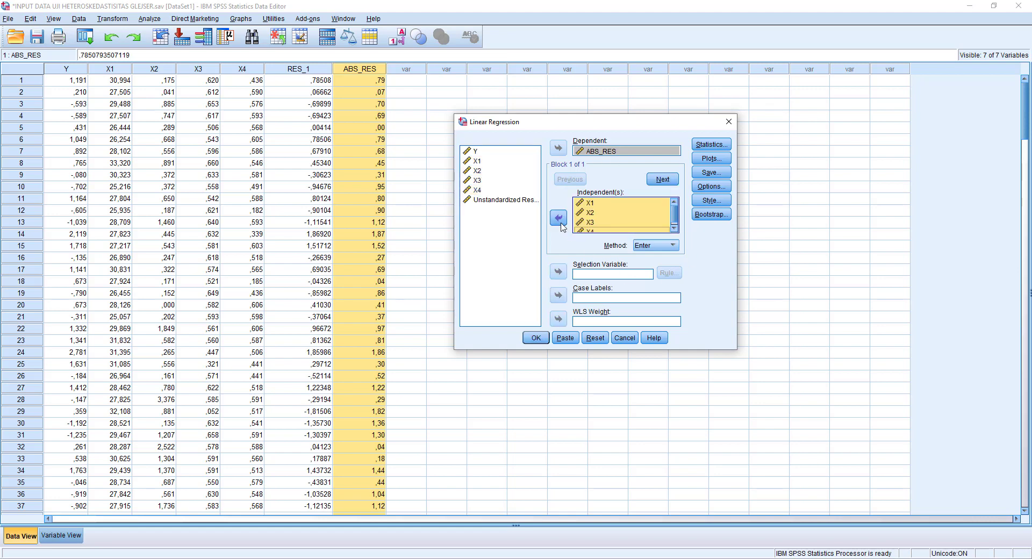
left_click(536, 338)
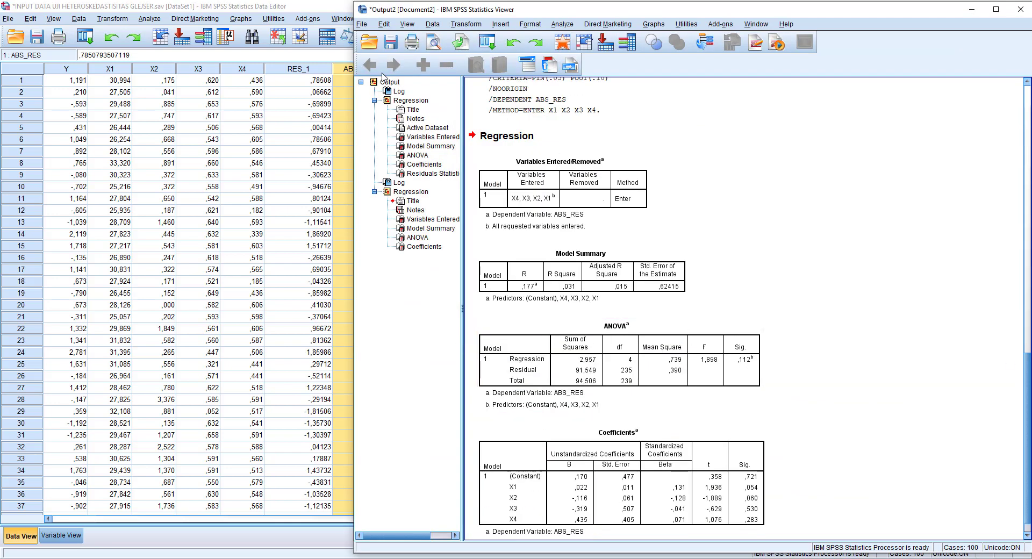
Step: Select the new regression's Coefficients table and arrange the output beside the Glejser test criteria in the Adobe Reader PDF for comparison
left_click_drag(354, 165, 476, 165)
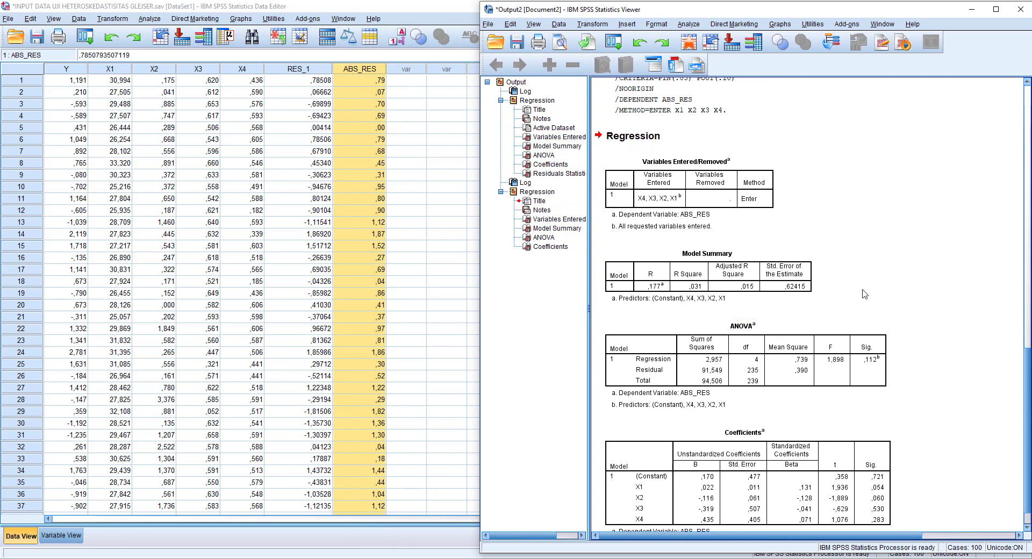
left_click(806, 483)
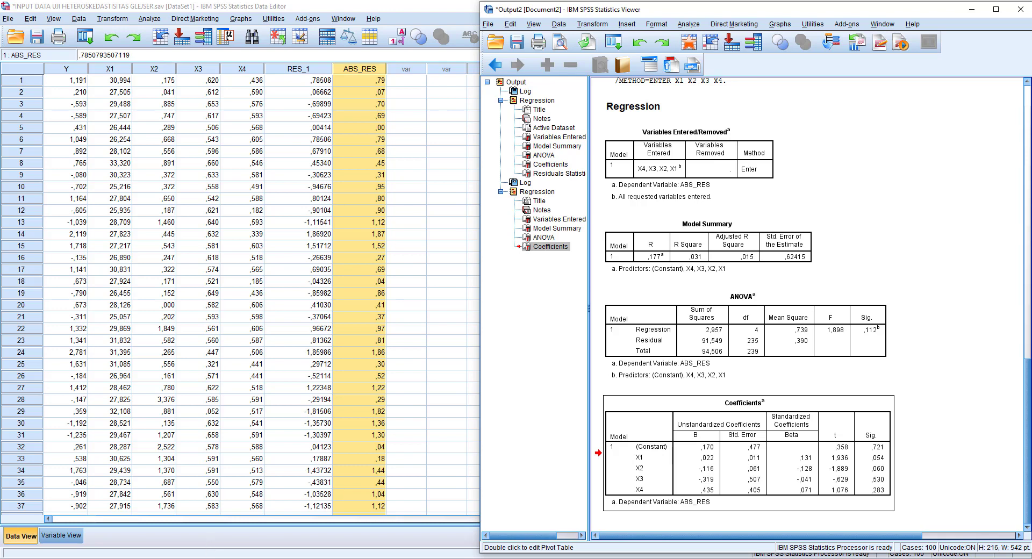
left_click(199, 547)
left_click_drag(542, 295, 539, 448)
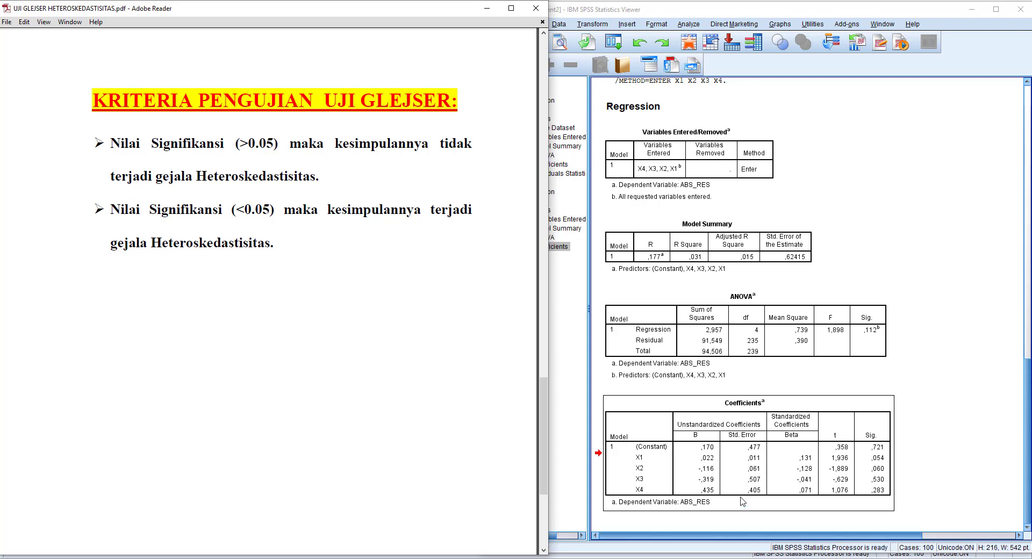
left_click(810, 474)
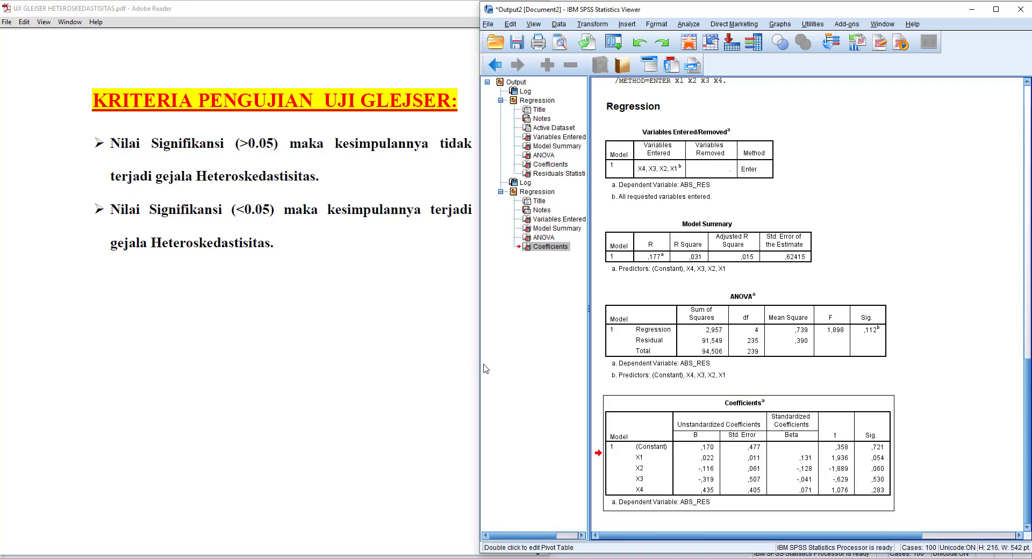
left_click_drag(479, 360, 549, 361)
left_click(856, 473)
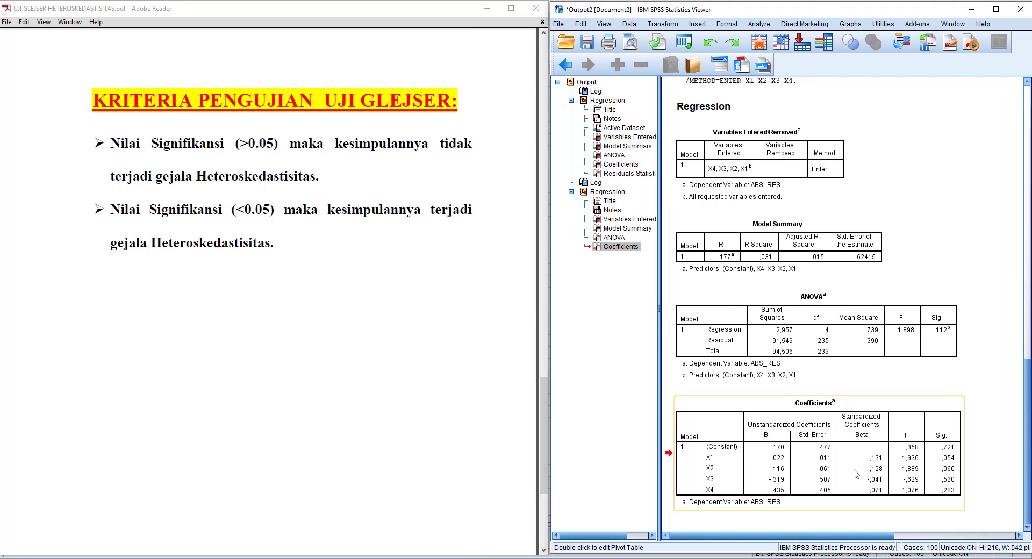